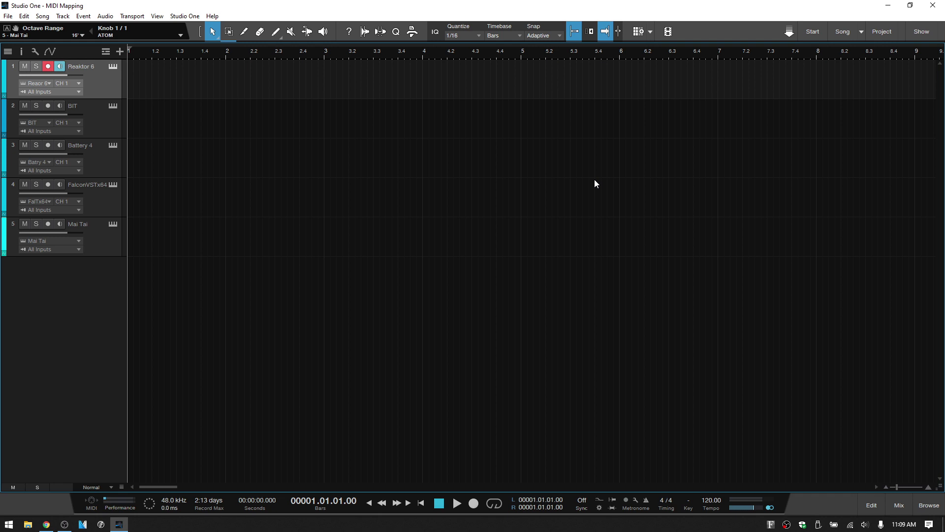
# - Show the mixer's External devices list and inspect the ATOM controller's editor, then close it
pyautogui.click(897, 505)
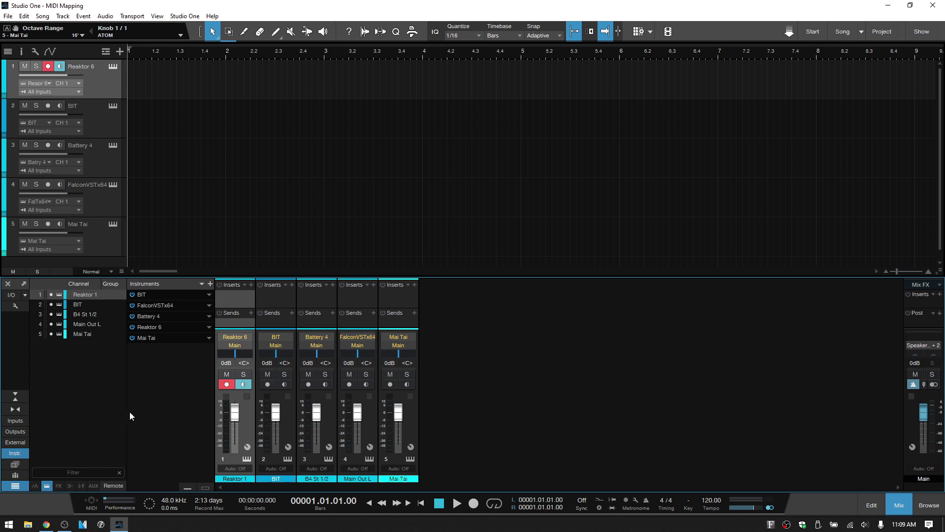
pyautogui.click(26, 442)
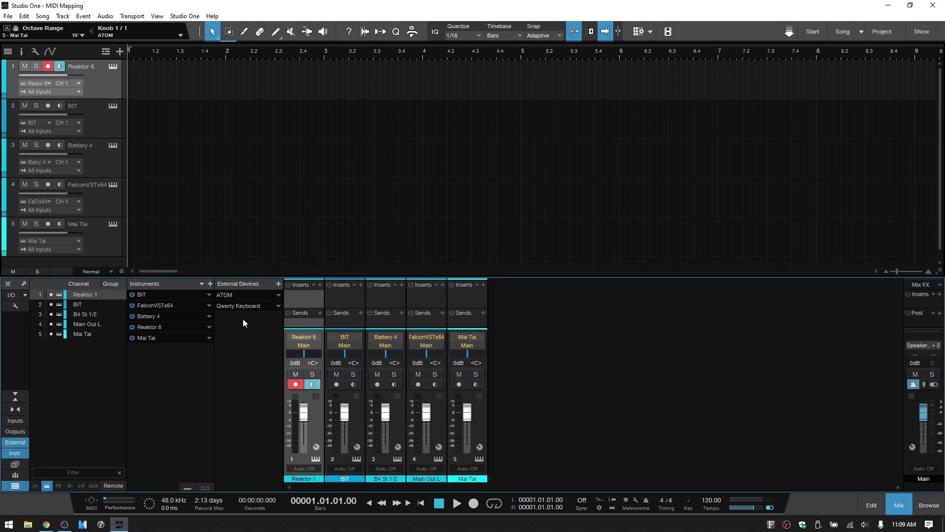
pyautogui.doubleClick(240, 294)
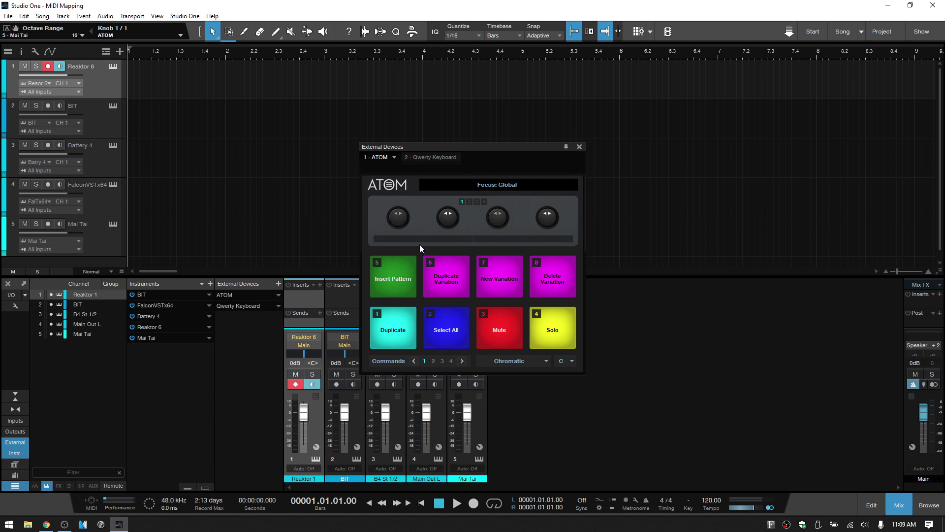
pyautogui.click(580, 148)
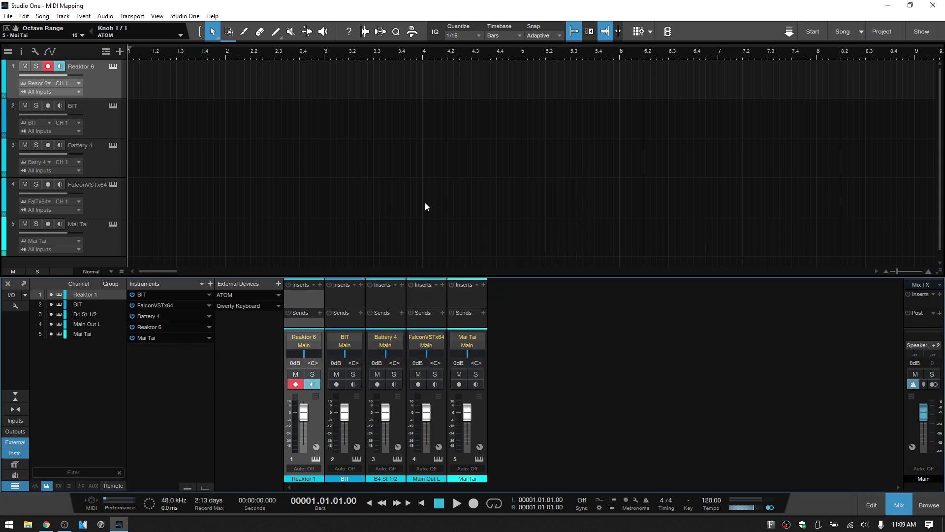
# - Hide the External list and focus ATOM Knob 1 on the Reaktor 6 fader, setting -2.1 dB
pyautogui.click(15, 442)
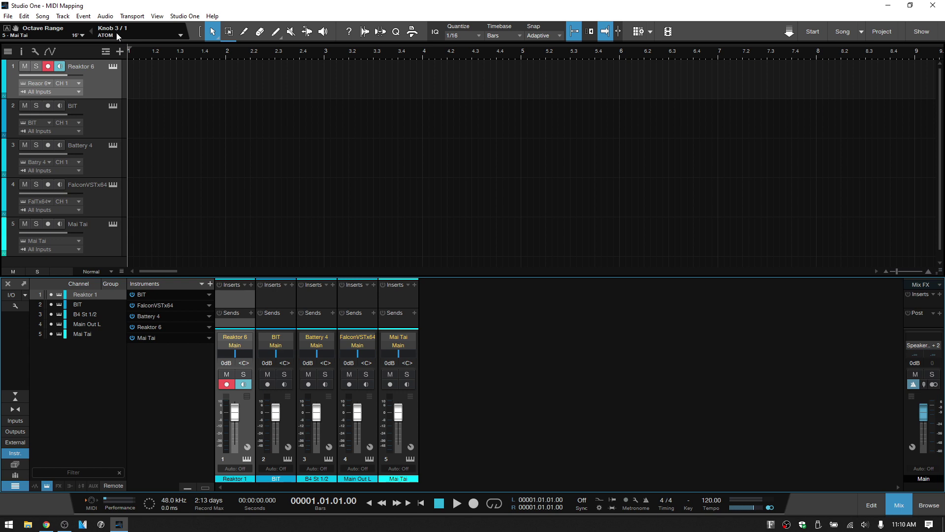
pyautogui.click(235, 414)
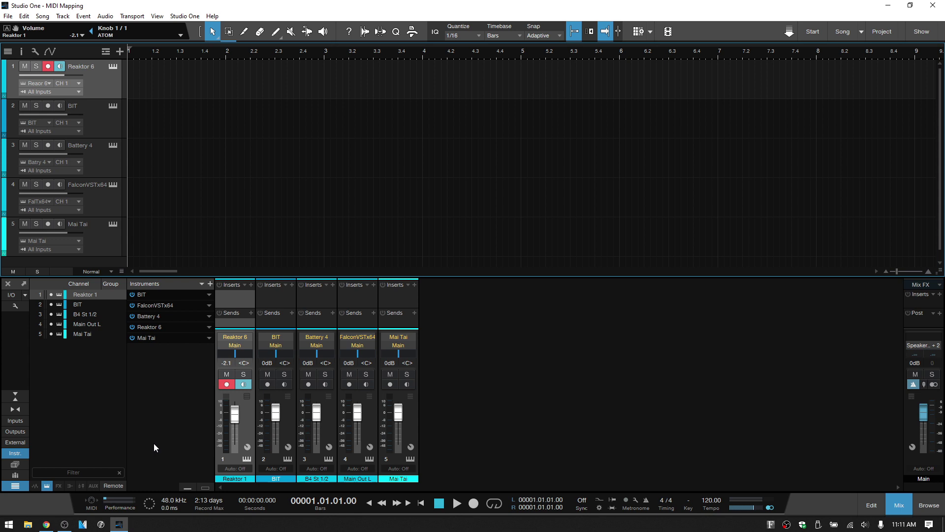
# - Focus ATOM Knob 2 on the BIT channel fader, setting its volume to -0.8 dB
pyautogui.click(282, 424)
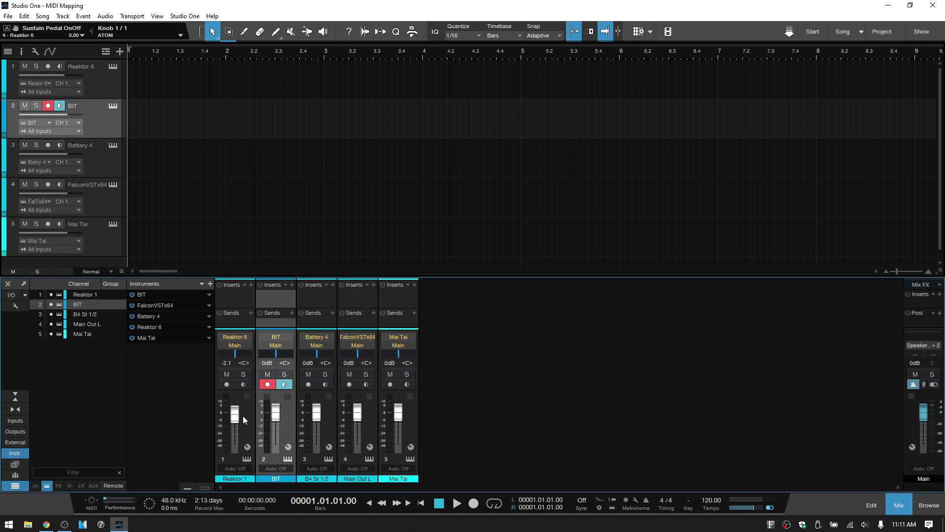
pyautogui.click(243, 418)
pyautogui.click(284, 420)
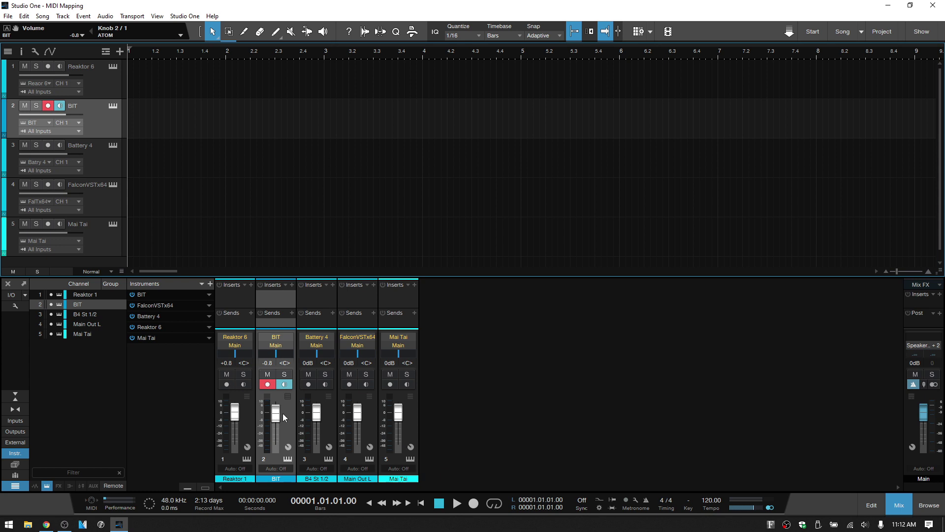
# - Open Reaktor 6's FORM editor and drive the Additive OSC Waveform to 0.32 with ATOM Knob 1
pyautogui.click(107, 84)
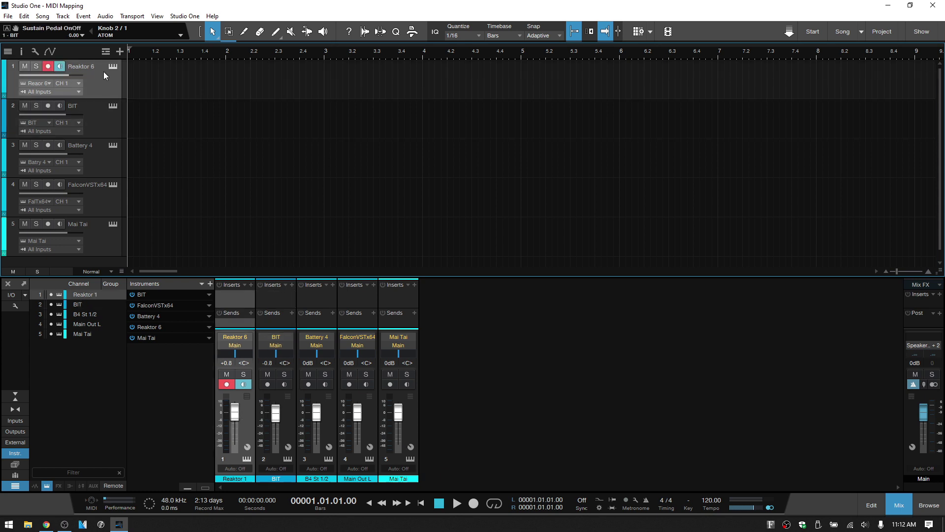
pyautogui.click(112, 67)
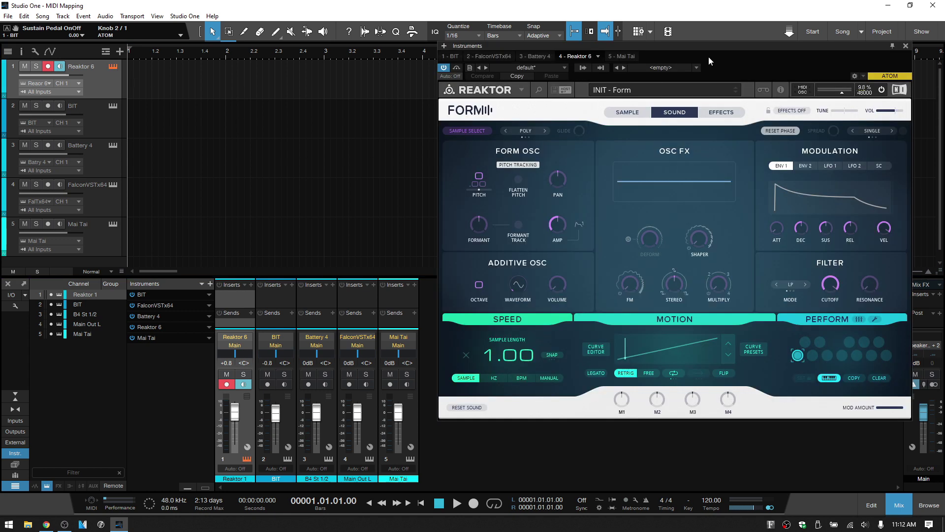
pyautogui.moveTo(708, 48); pyautogui.dragTo(542, 75)
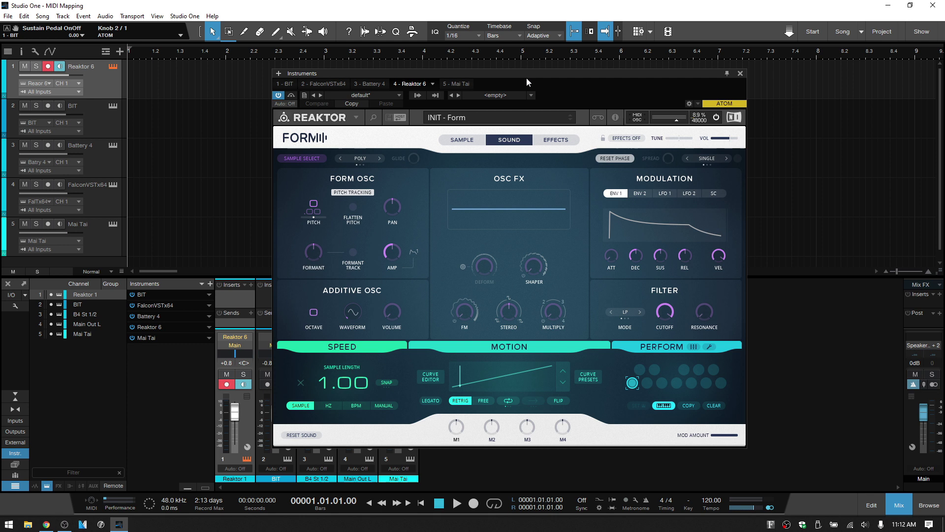
pyautogui.click(353, 314)
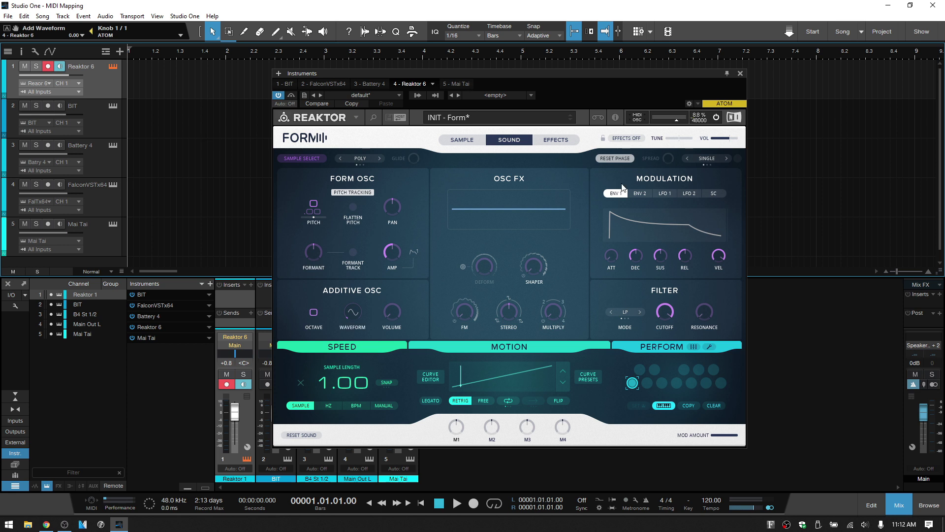
pyautogui.click(724, 105)
pyautogui.click(726, 105)
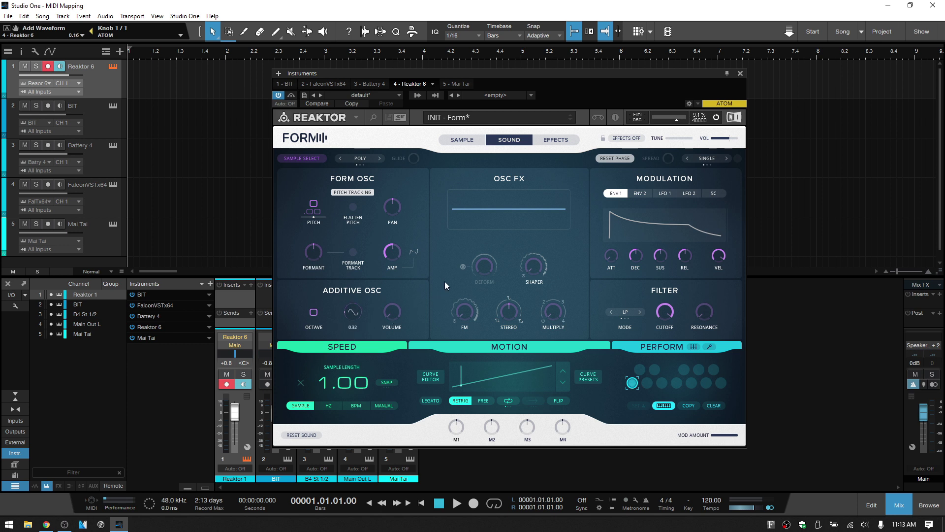
# - Select the BIT track and raise Osc 1 Symmetry to 66% with ATOM Knob 2
pyautogui.click(100, 123)
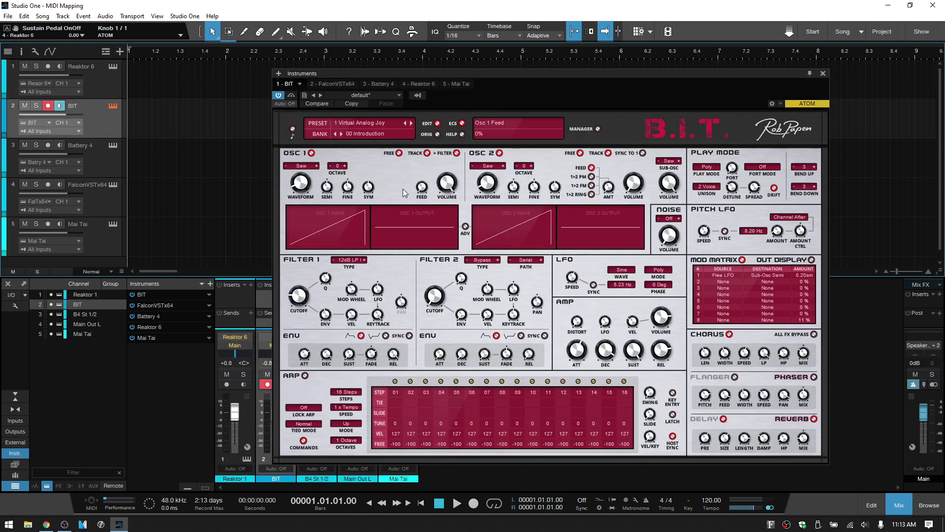
pyautogui.moveTo(379, 188)
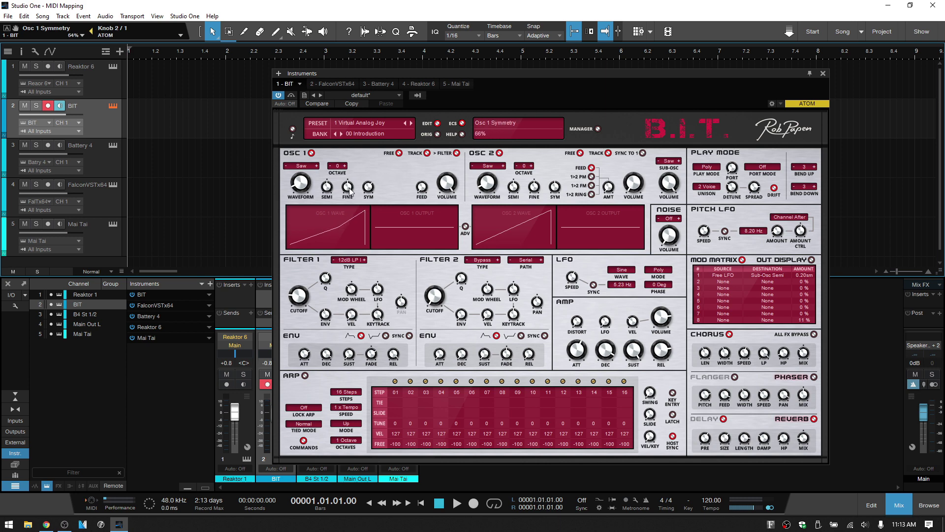
# - Reselect Reaktor 6, re-enable ATOM focus, adjust the Waveform, and close the instrument window
pyautogui.click(102, 91)
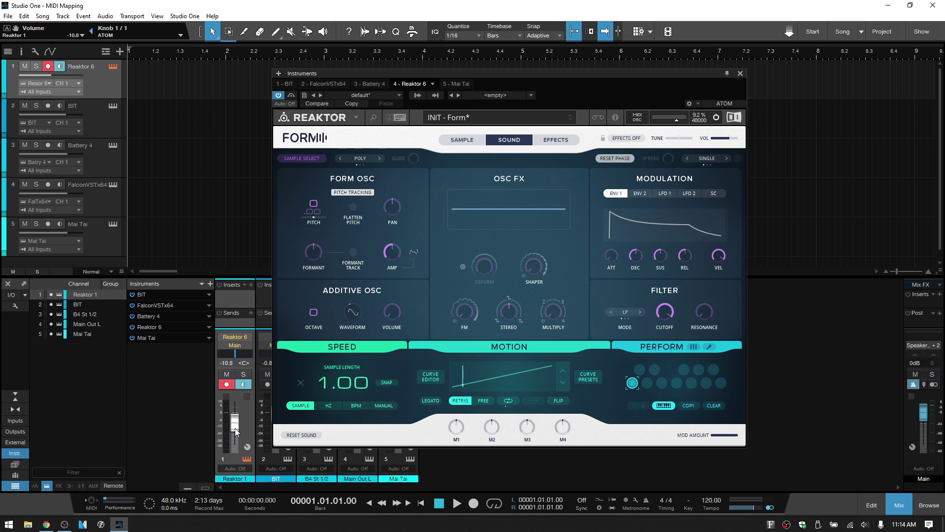
pyautogui.click(724, 103)
pyautogui.click(353, 312)
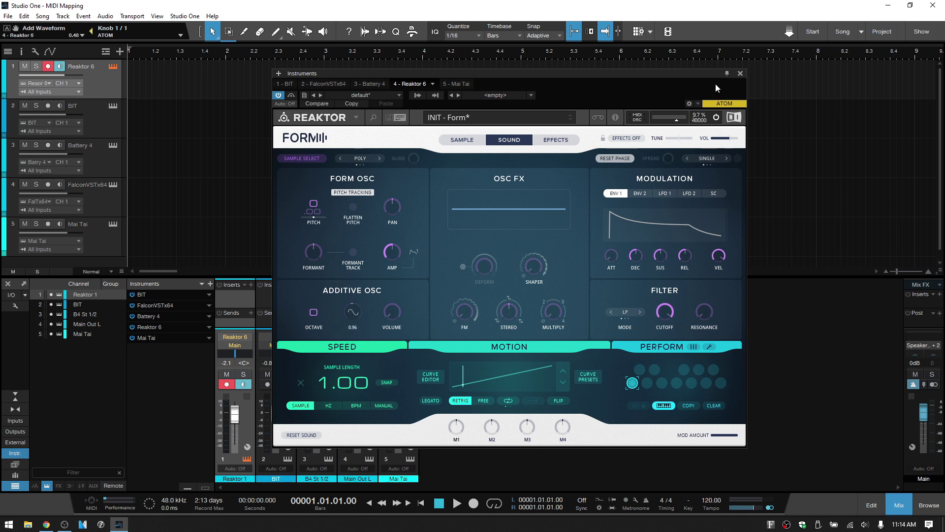
pyautogui.click(740, 73)
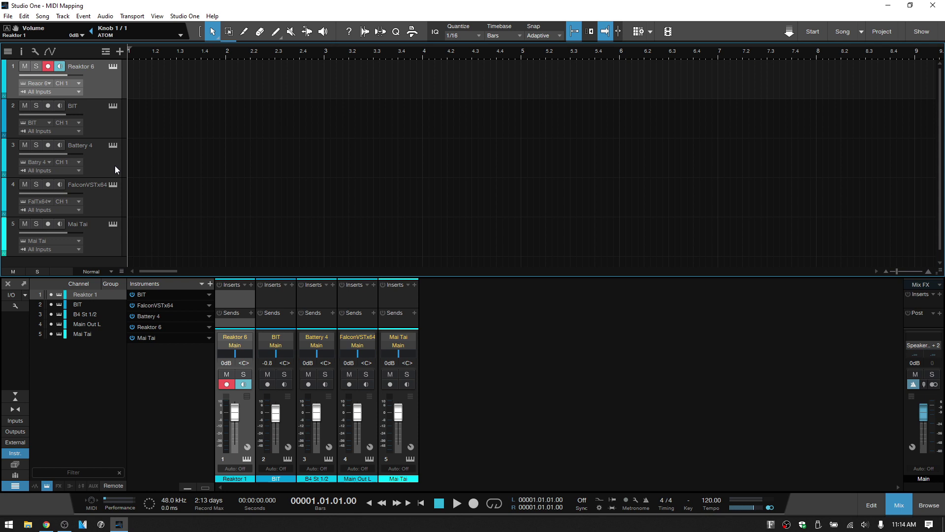
# - Open Battery 4 and expose its filter High Cut, giving ATOM Knob 1 Cutoff LP at 26.3 kHz
pyautogui.click(101, 158)
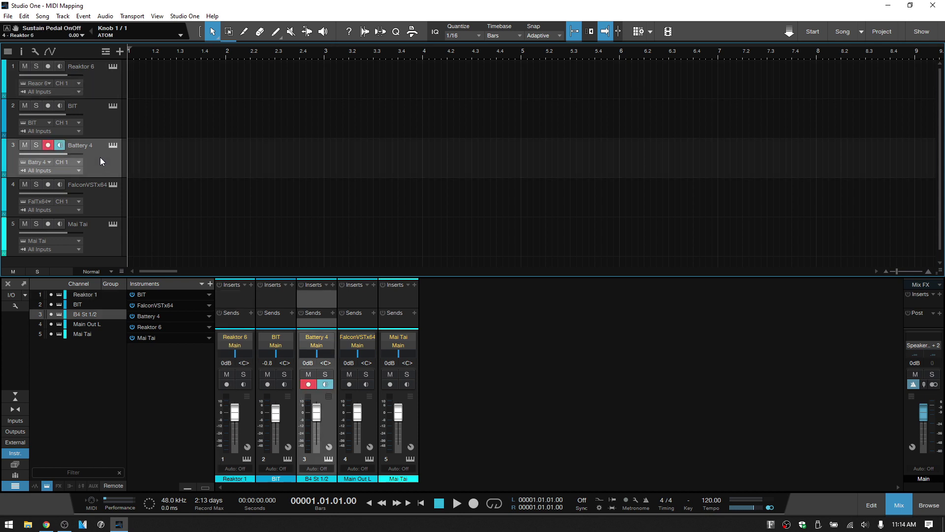
pyautogui.click(113, 144)
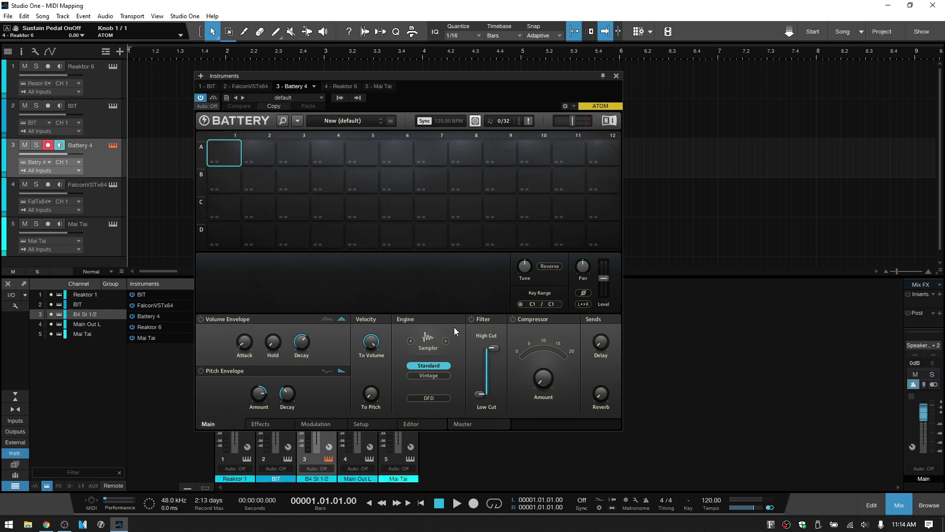
pyautogui.rightClick(494, 348)
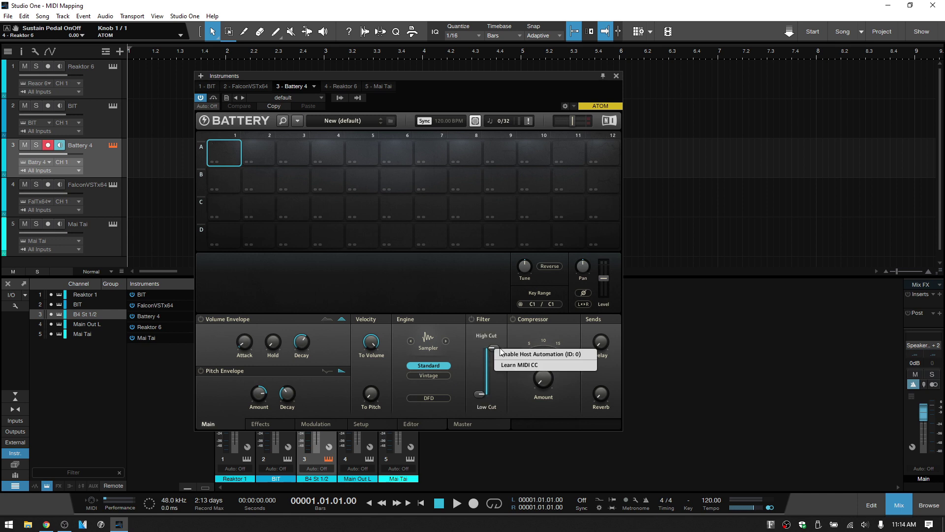
pyautogui.click(513, 354)
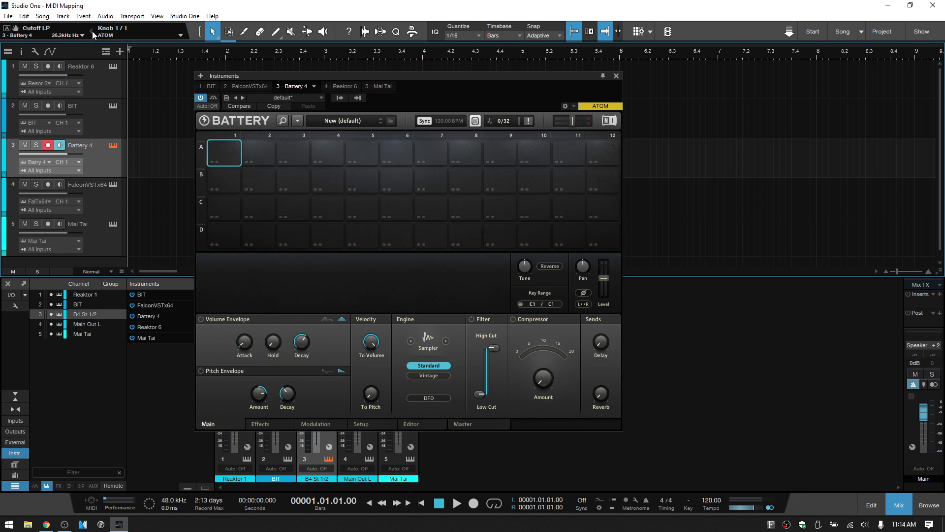
# - Close Battery 4 and open the Falcon instrument editor
pyautogui.click(617, 76)
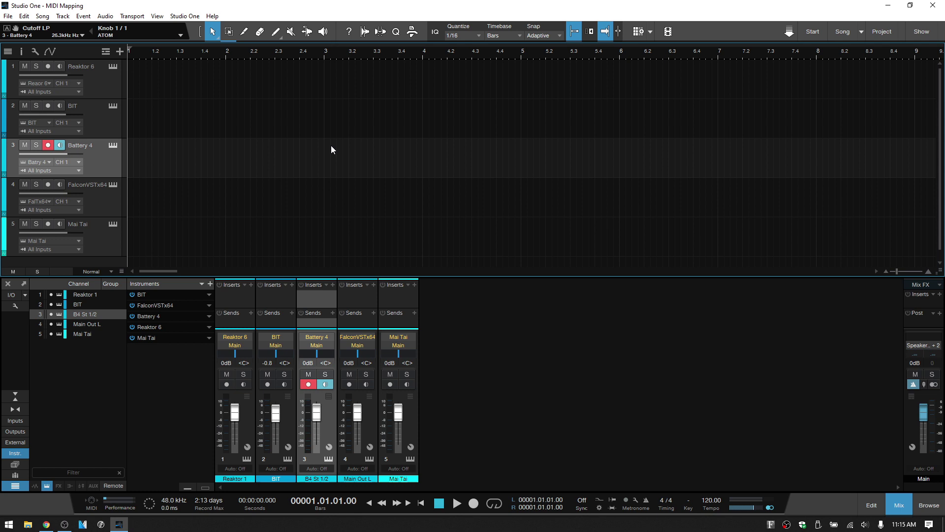
pyautogui.click(109, 195)
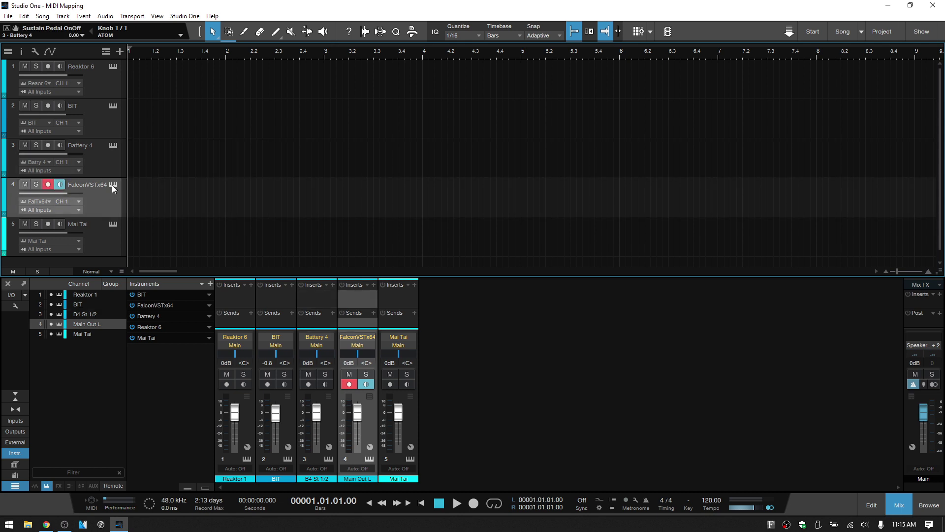
pyautogui.click(113, 186)
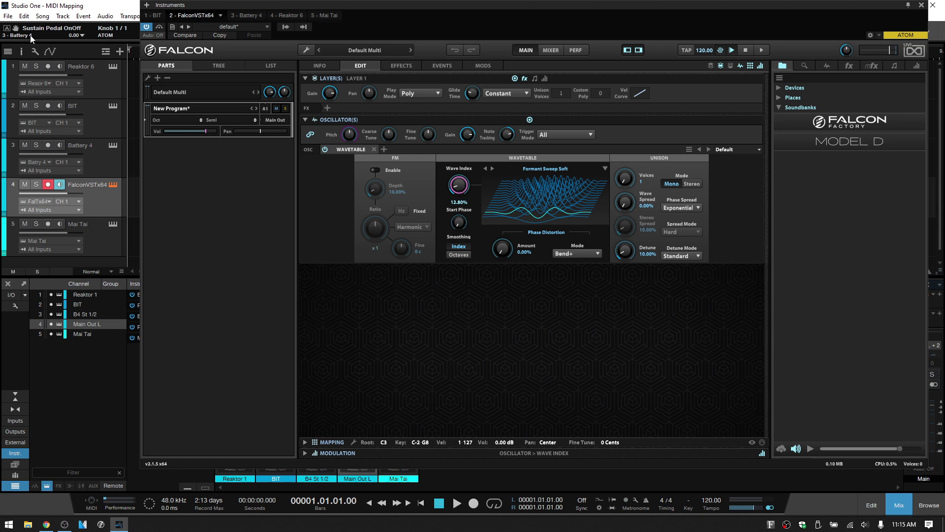
# - Assign Falcon's Wave Index to Host Automation 1 so ATOM Knob 1 controls it
pyautogui.rightClick(462, 186)
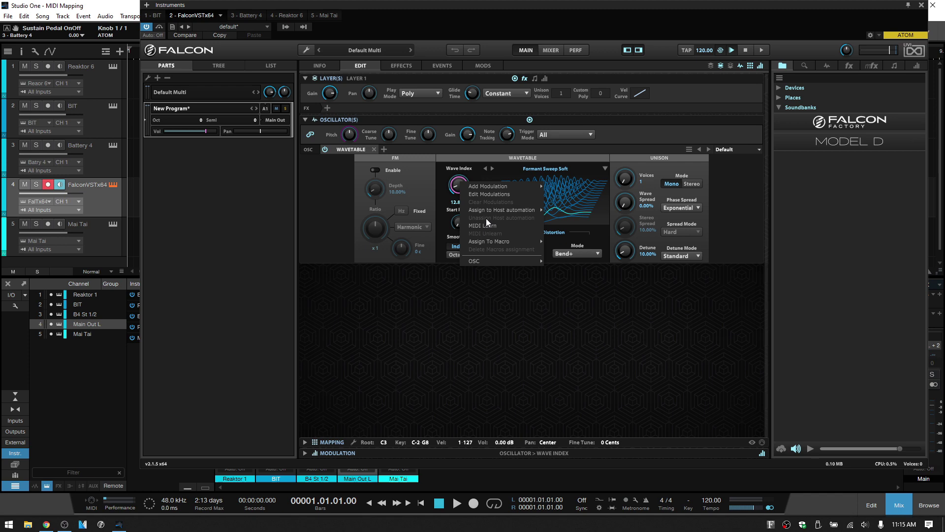
pyautogui.moveTo(508, 210)
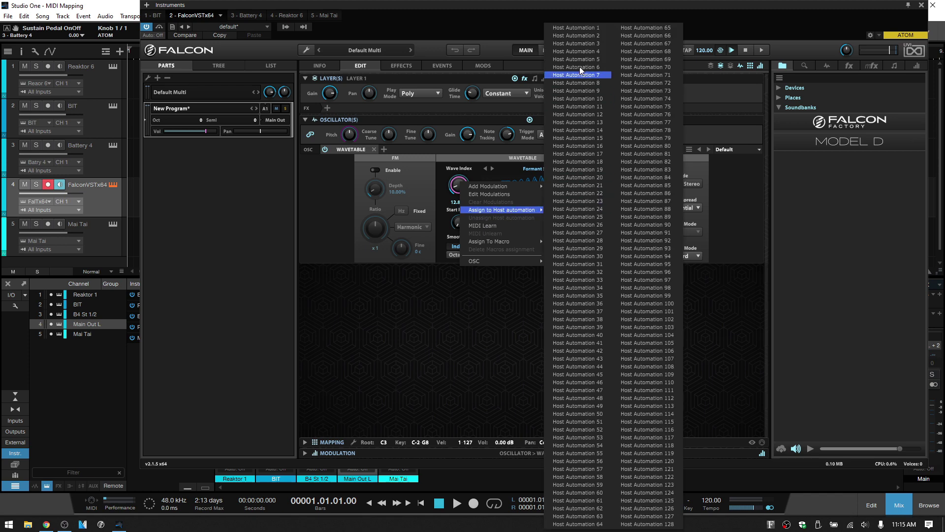
pyautogui.click(576, 28)
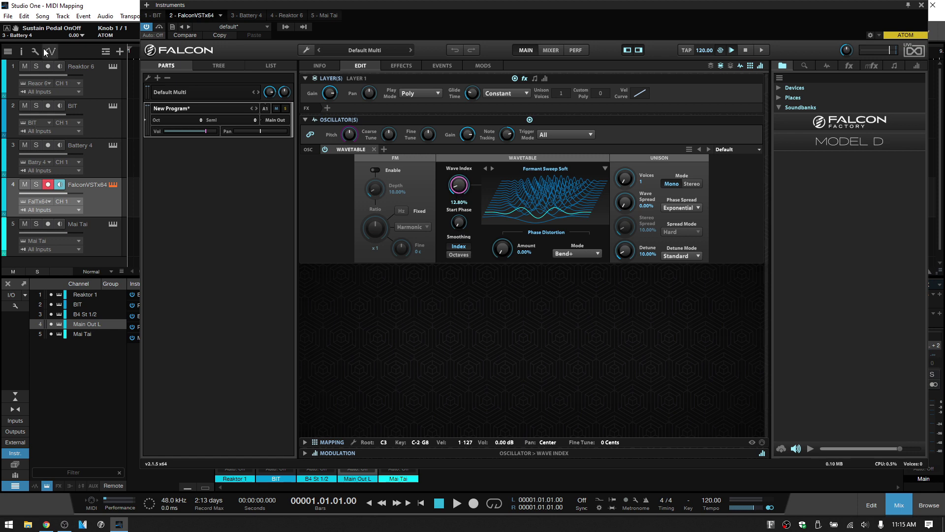
pyautogui.rightClick(459, 188)
pyautogui.moveTo(459, 189)
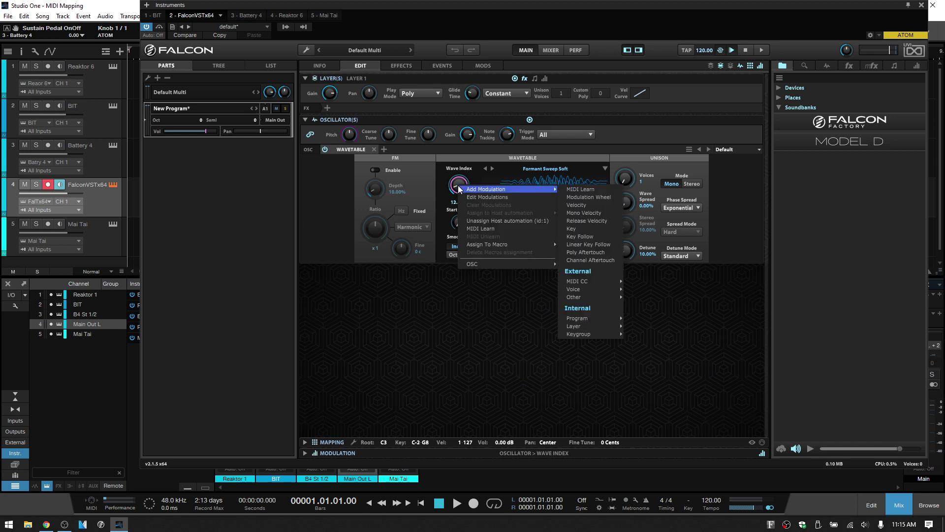
pyautogui.click(425, 187)
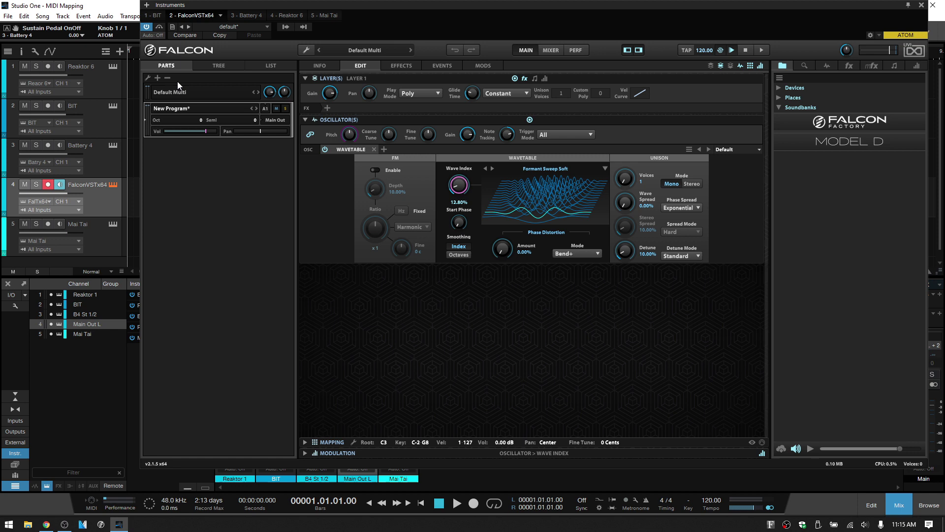
pyautogui.scroll(-2, 455, 188)
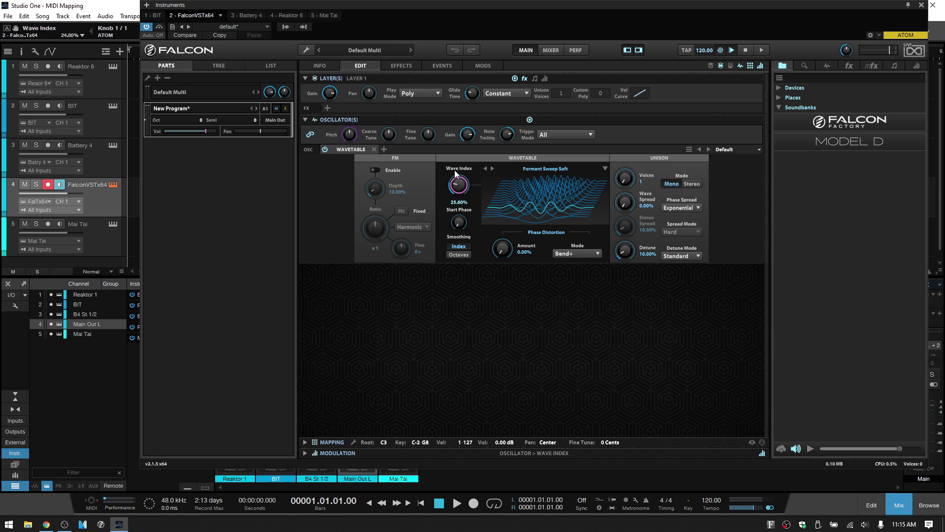
pyautogui.scroll(6, 457, 187)
pyautogui.scroll(-8, 461, 185)
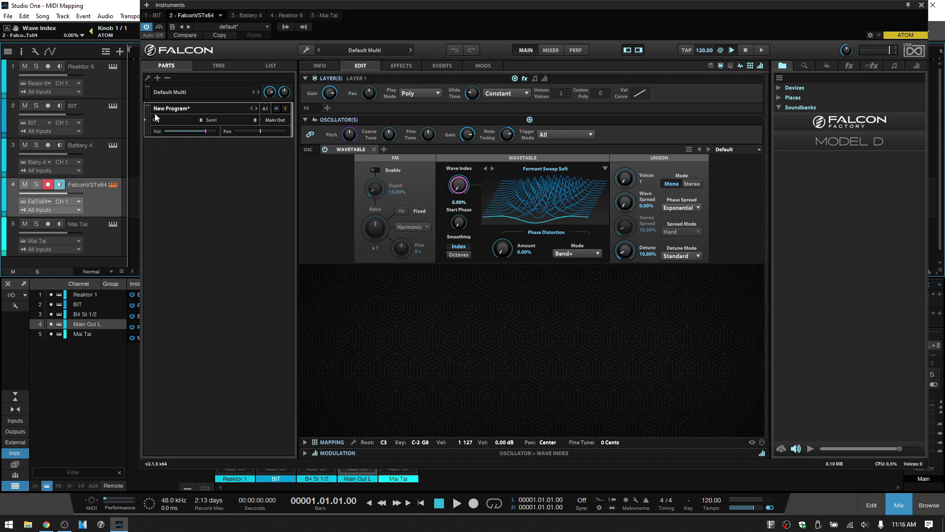
# - Check the BIT editor, close it, and go to the Start page
pyautogui.click(102, 125)
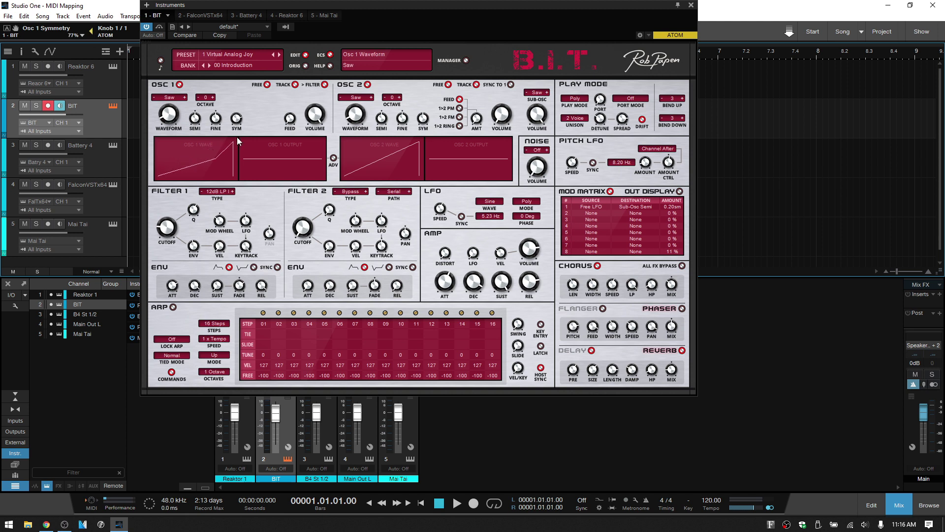
pyautogui.click(692, 6)
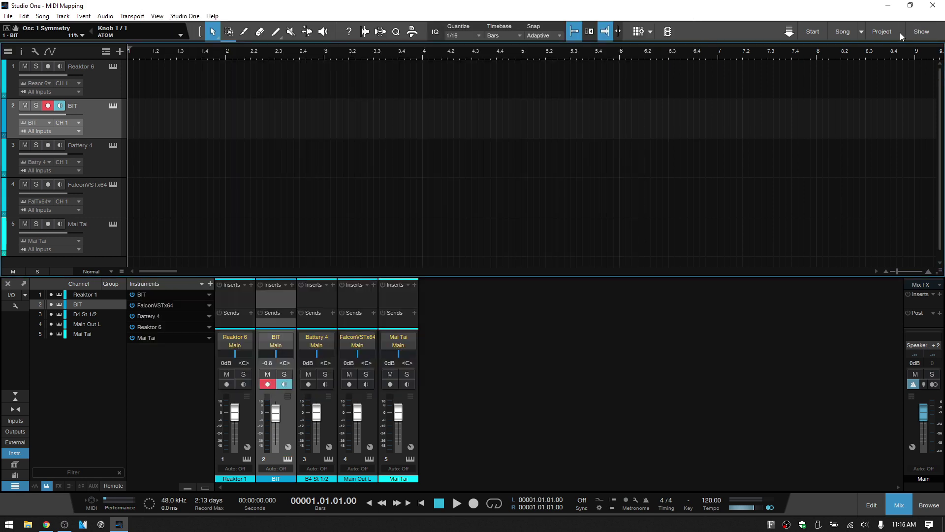
pyautogui.click(813, 31)
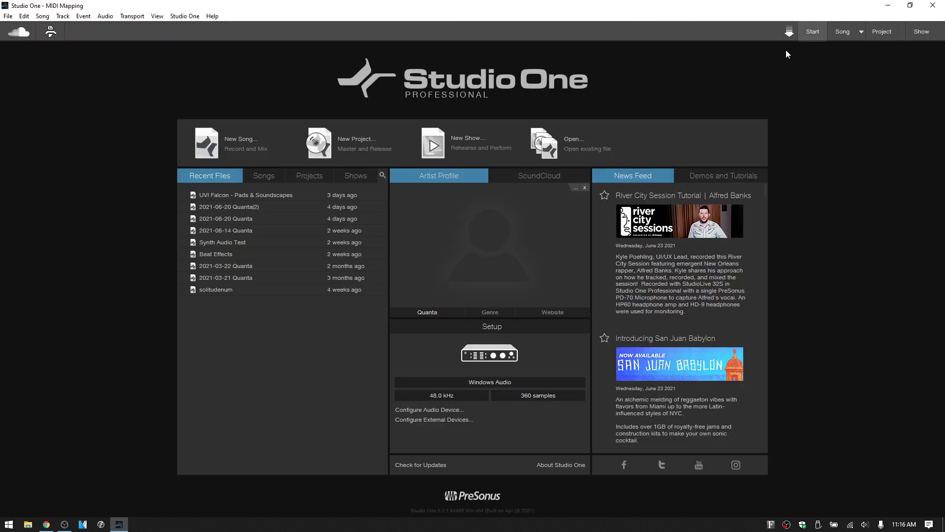
# - Create a new Empty Song saved in the Desktop folder
pyautogui.click(236, 143)
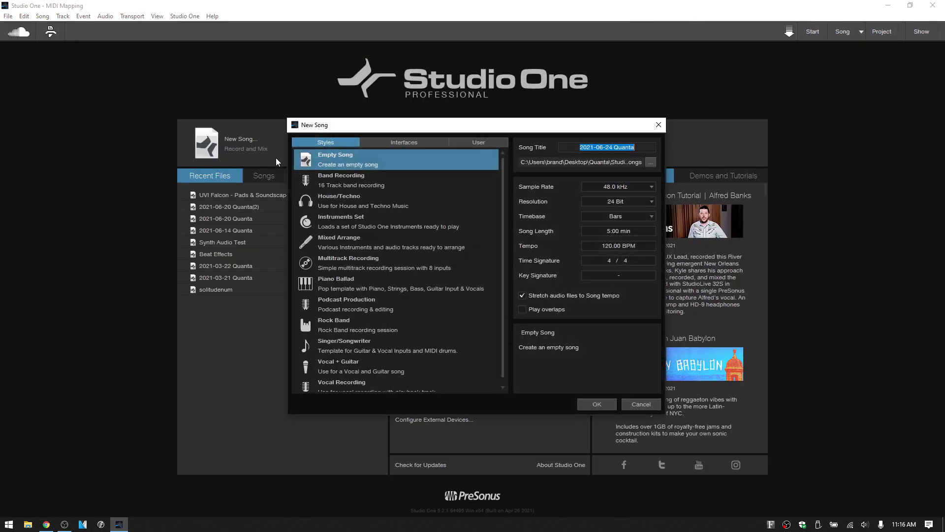
pyautogui.click(650, 163)
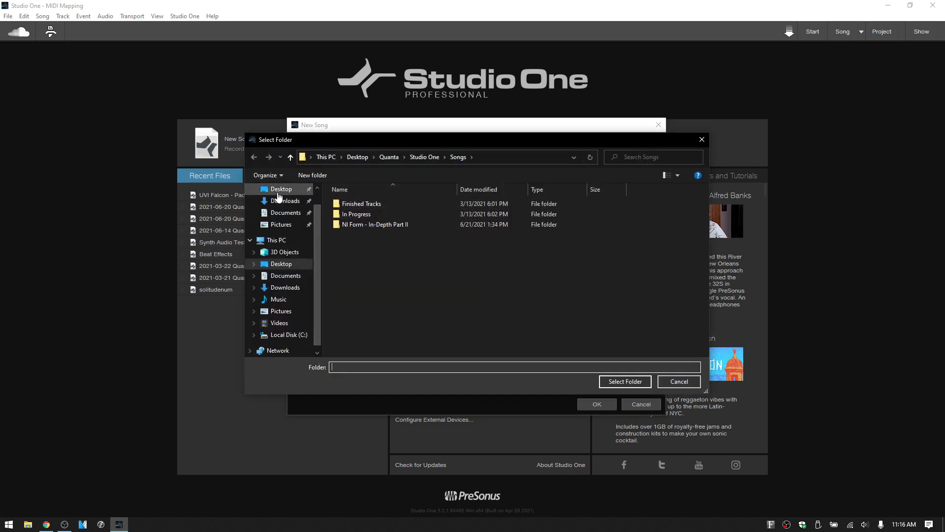
pyautogui.click(282, 189)
pyautogui.click(617, 380)
pyautogui.click(596, 403)
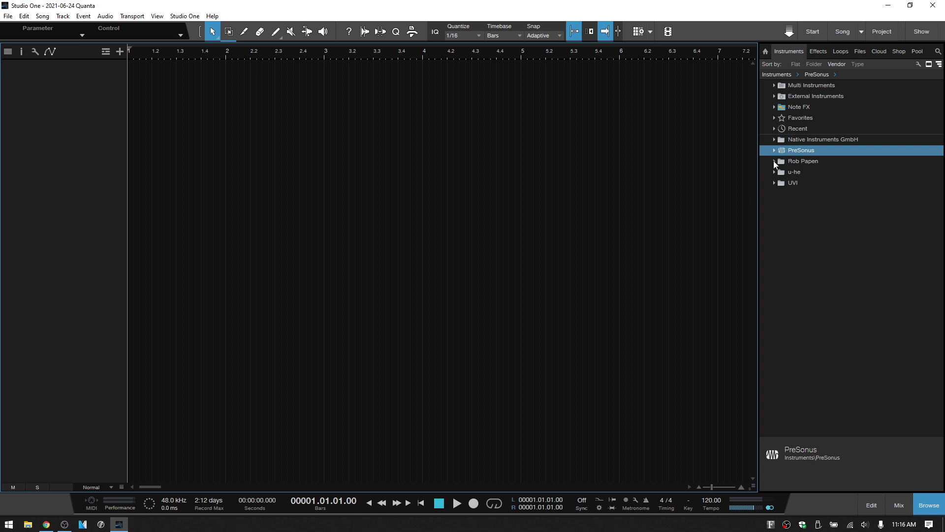
# - Add a Rob Papen BIT instrument track and adjust its Osc 1 Symmetry via ATOM Knob 1
pyautogui.click(774, 161)
pyautogui.moveTo(805, 213); pyautogui.dragTo(360, 206)
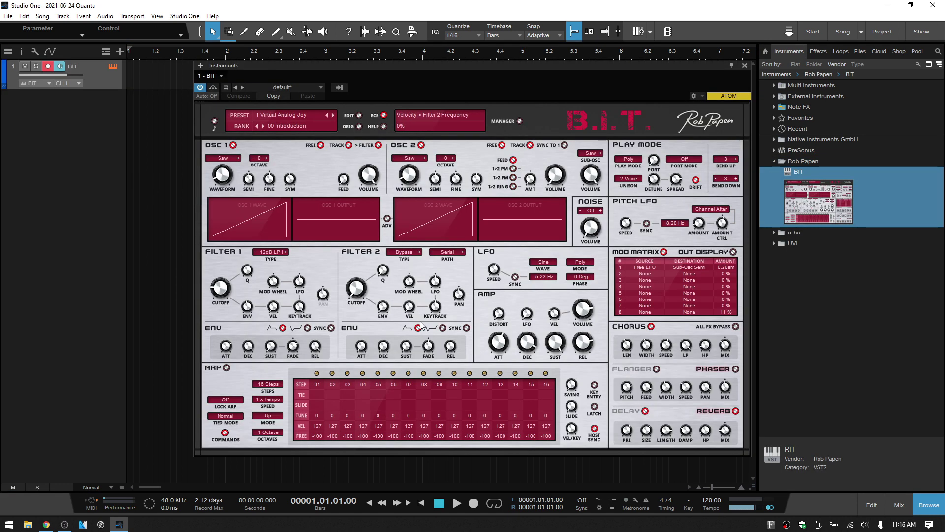
pyautogui.moveTo(256, 216); pyautogui.dragTo(299, 182)
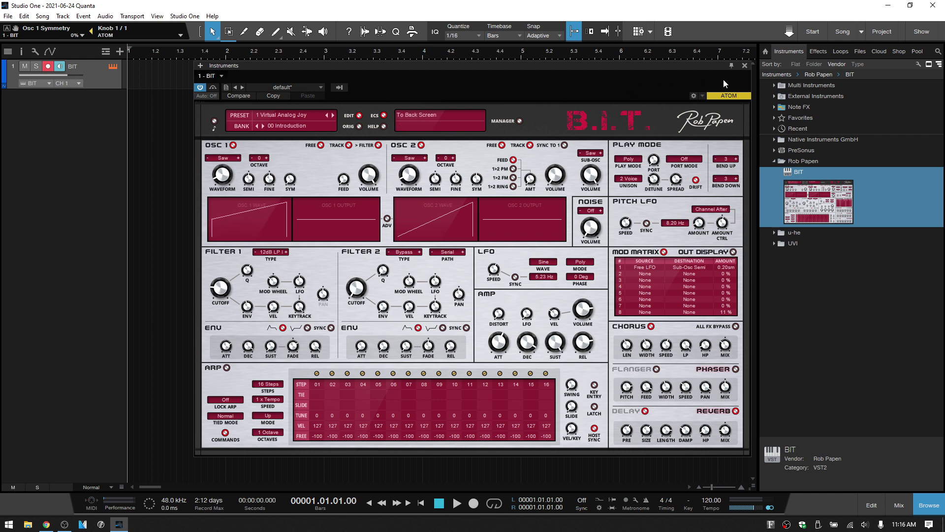
pyautogui.click(744, 67)
# - Return to the MIDI Mapping song and open BIT's editor with its Control Link settings shown
pyautogui.click(861, 32)
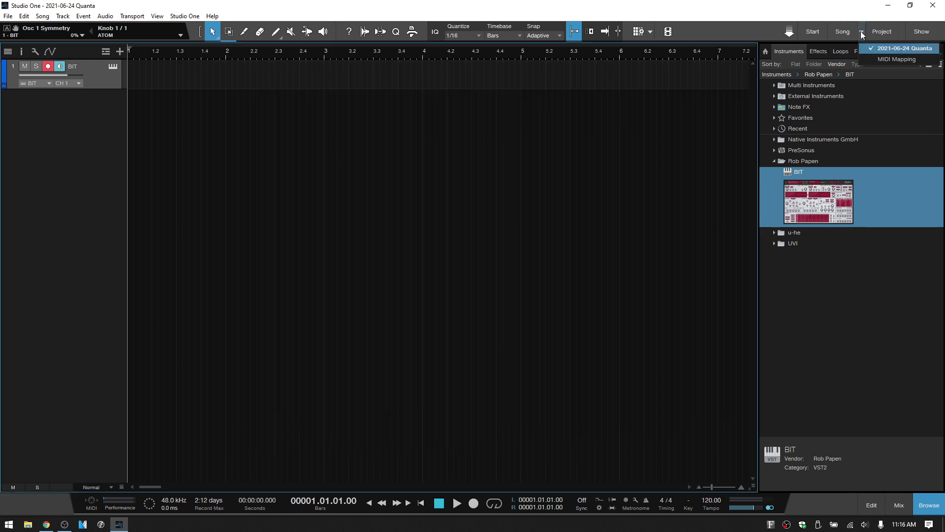
pyautogui.click(896, 59)
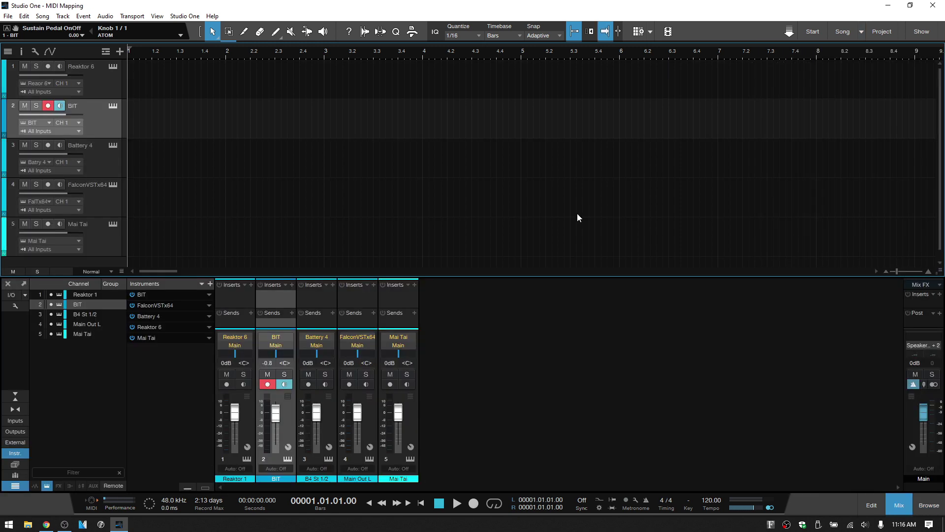
pyautogui.click(114, 106)
pyautogui.moveTo(440, 5); pyautogui.dragTo(458, 39)
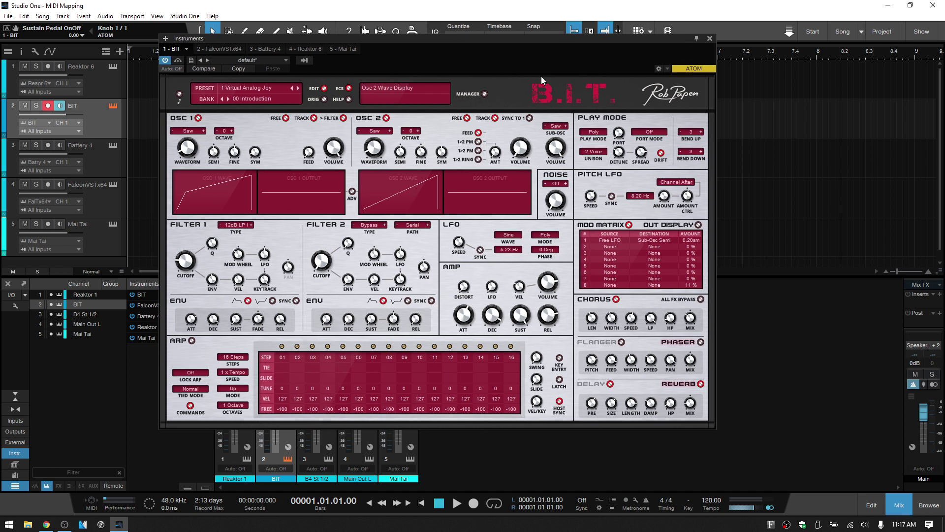
pyautogui.click(659, 69)
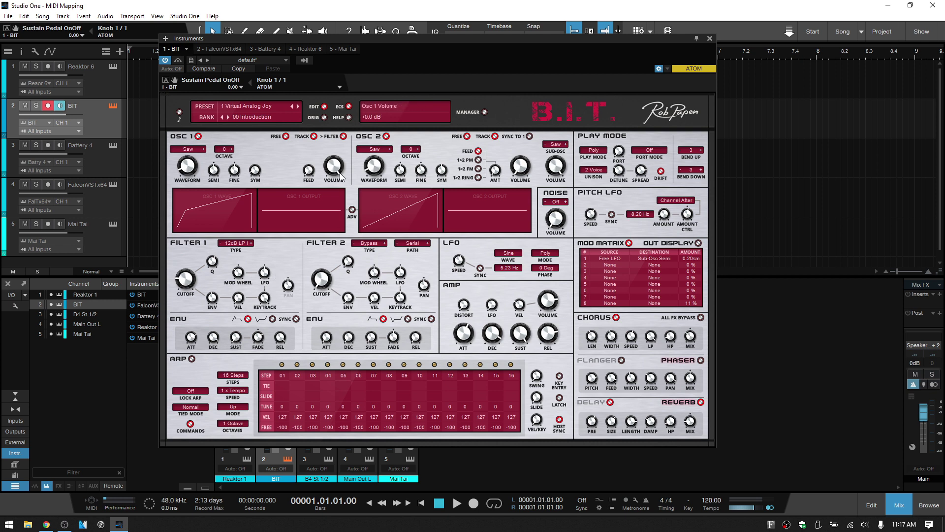
# - Link BIT's Osc 2 Feed/Mod to ATOM Knob 3, now at 65%, and hide the mapping row
pyautogui.click(307, 172)
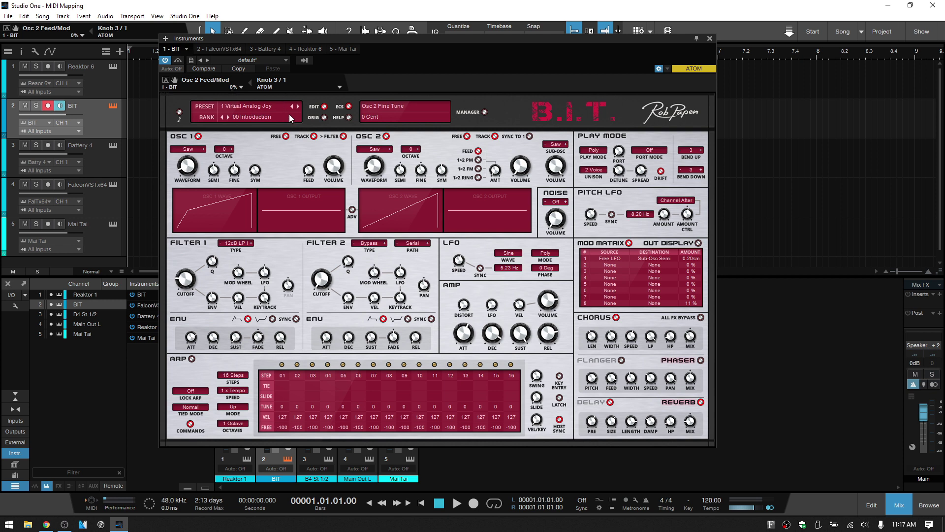
pyautogui.click(247, 84)
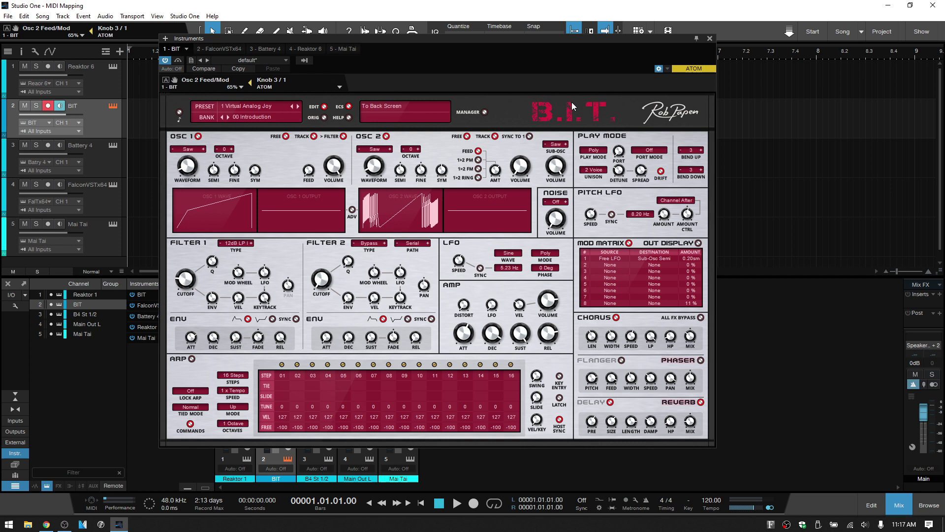
pyautogui.click(659, 69)
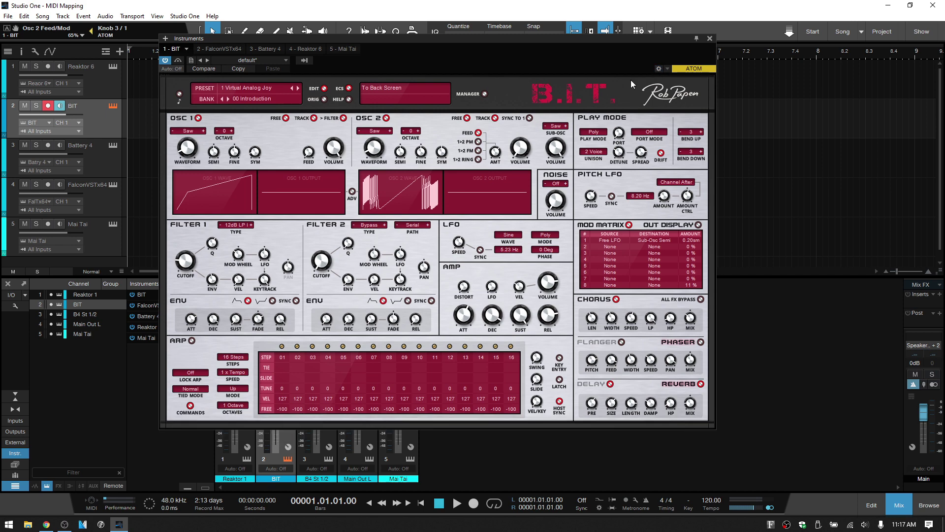
# - Close B.I.T. and open the Mai Tai editor, moving its window clear of the toolbar
pyautogui.click(709, 38)
pyautogui.click(100, 233)
pyautogui.click(114, 224)
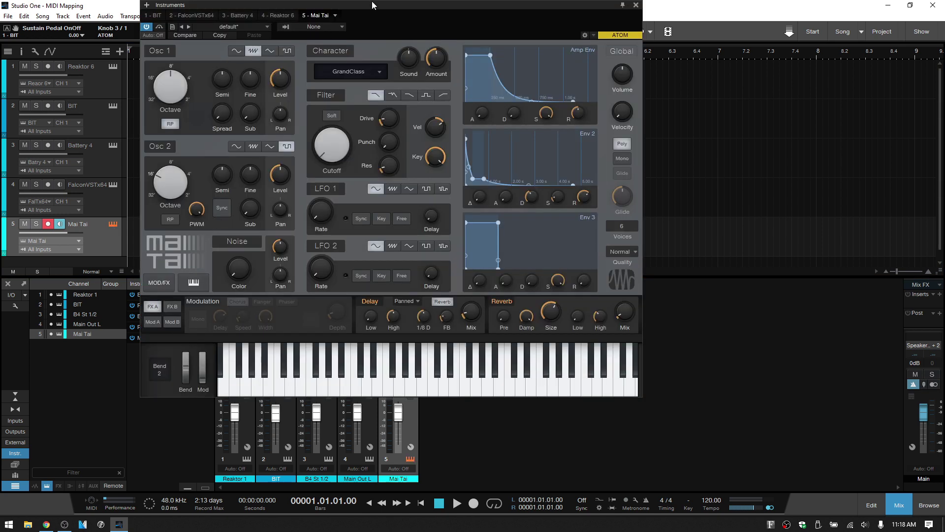
pyautogui.moveTo(372, 4); pyautogui.dragTo(444, 58)
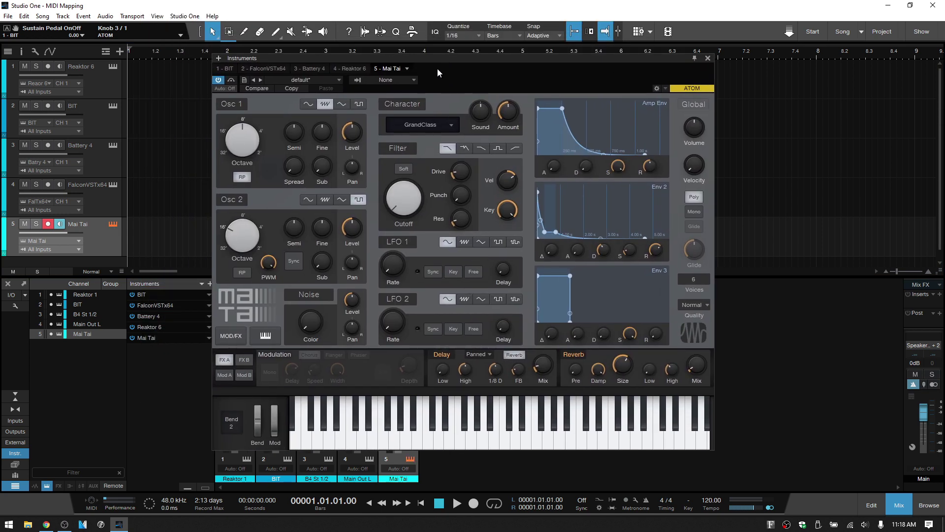
# - Review the focus-mapped parameter list, then put Mai Tai's Osc 2 Octave Range into focus
pyautogui.click(82, 35)
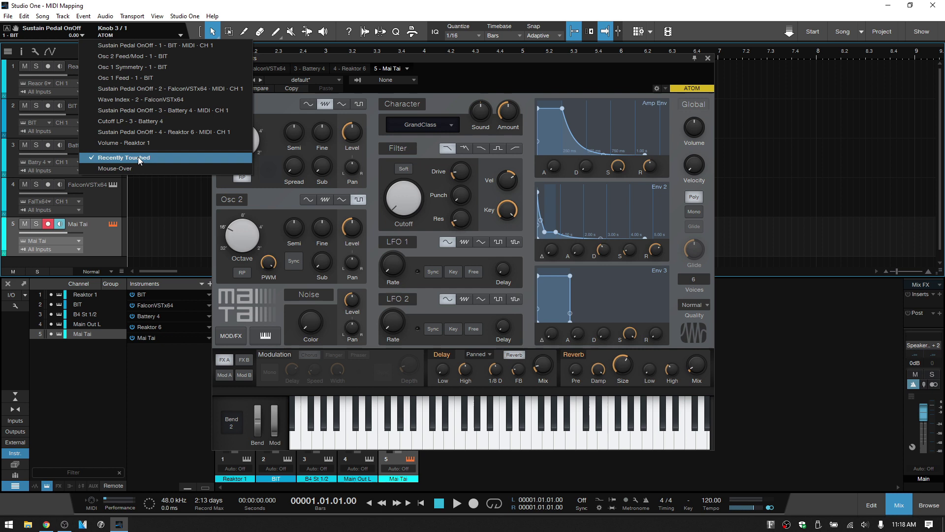
pyautogui.click(264, 154)
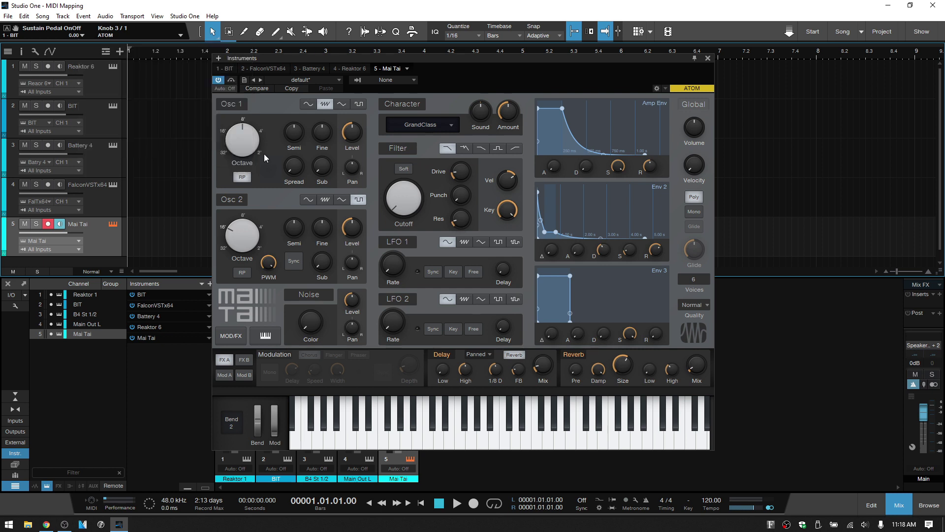
pyautogui.click(242, 237)
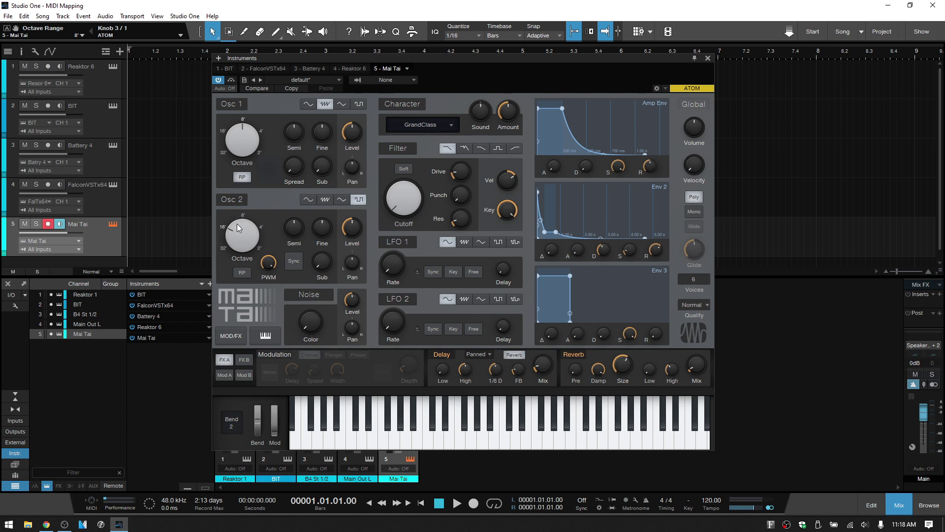
pyautogui.moveTo(237, 227)
# - Turn mouse-over parameter focus on and back off in the Recently Touched list
pyautogui.click(82, 34)
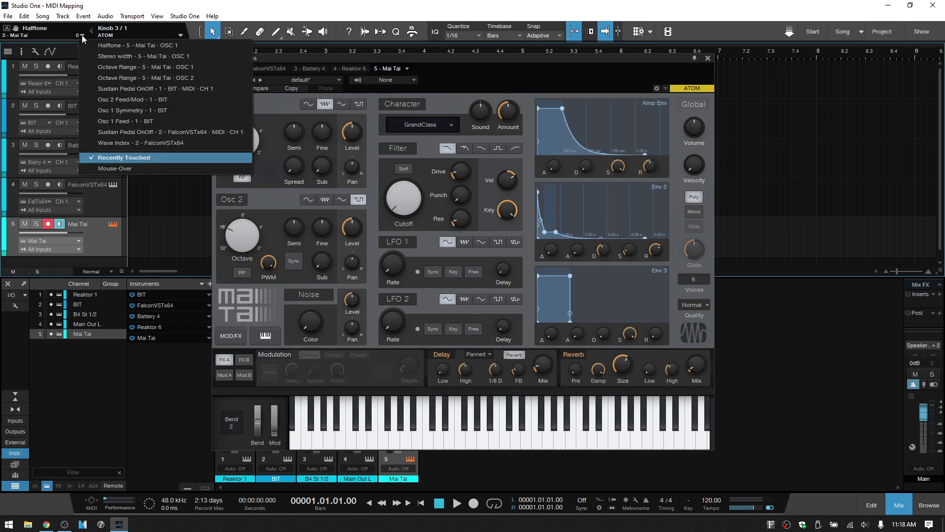
pyautogui.click(112, 170)
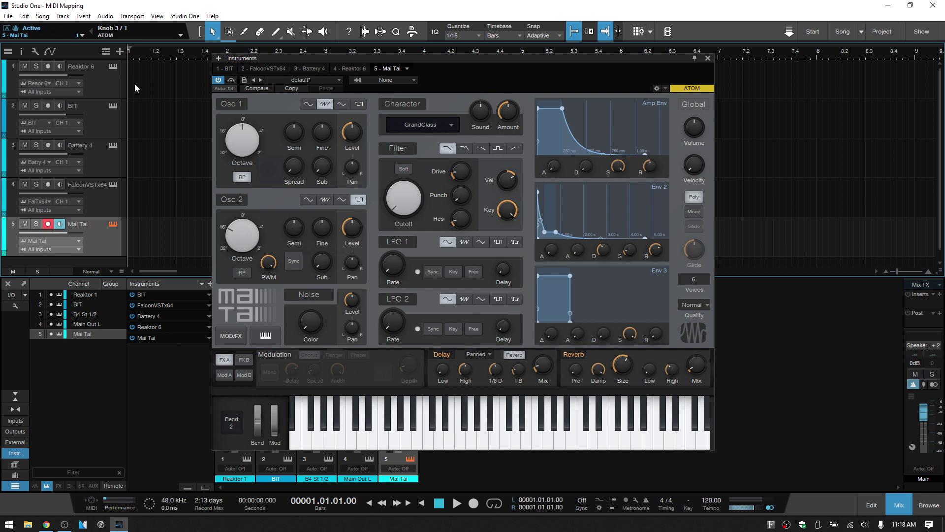
pyautogui.click(80, 36)
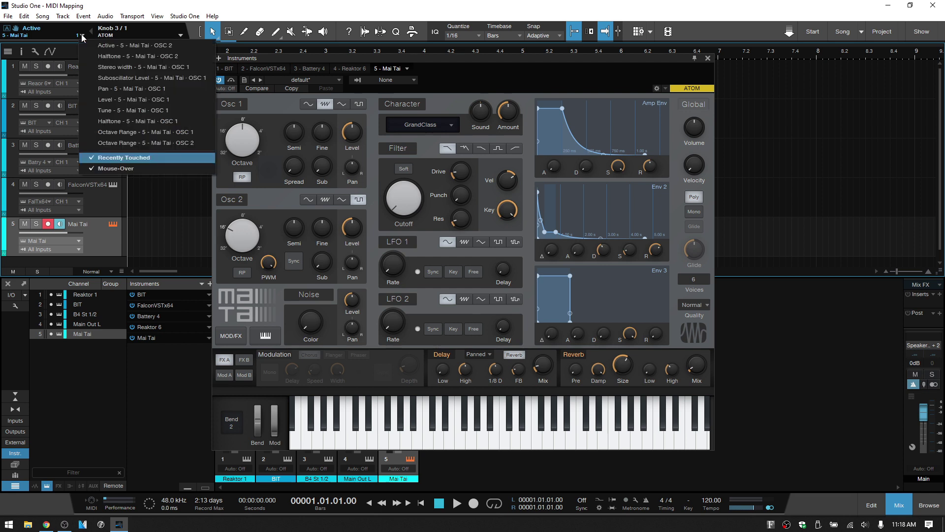
pyautogui.click(109, 170)
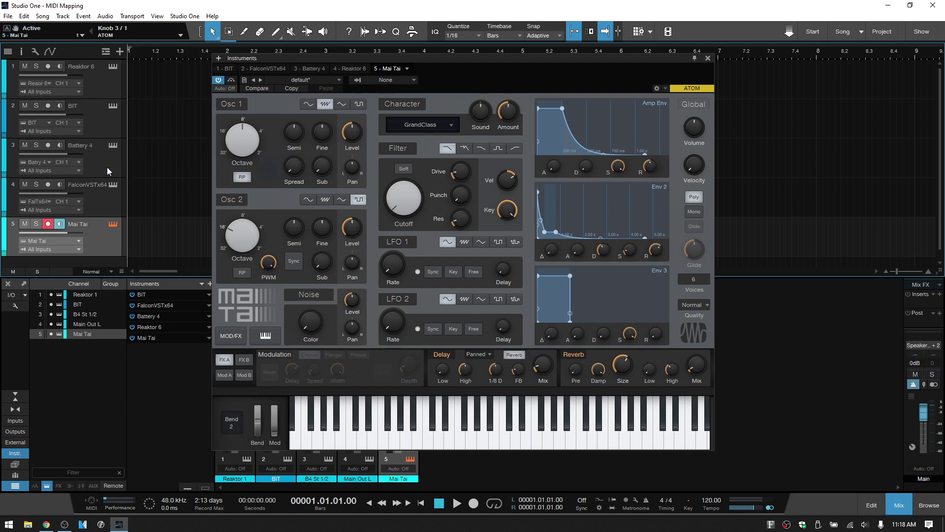
pyautogui.click(81, 36)
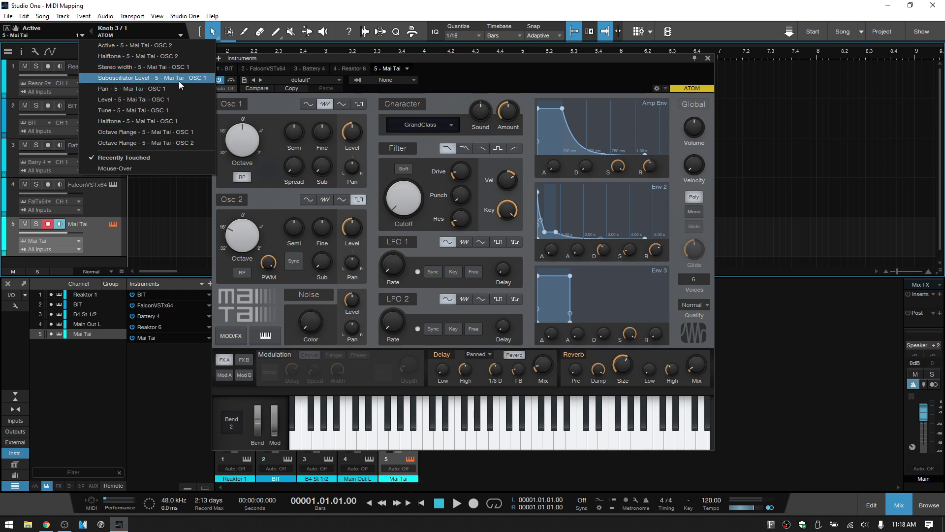
pyautogui.click(589, 73)
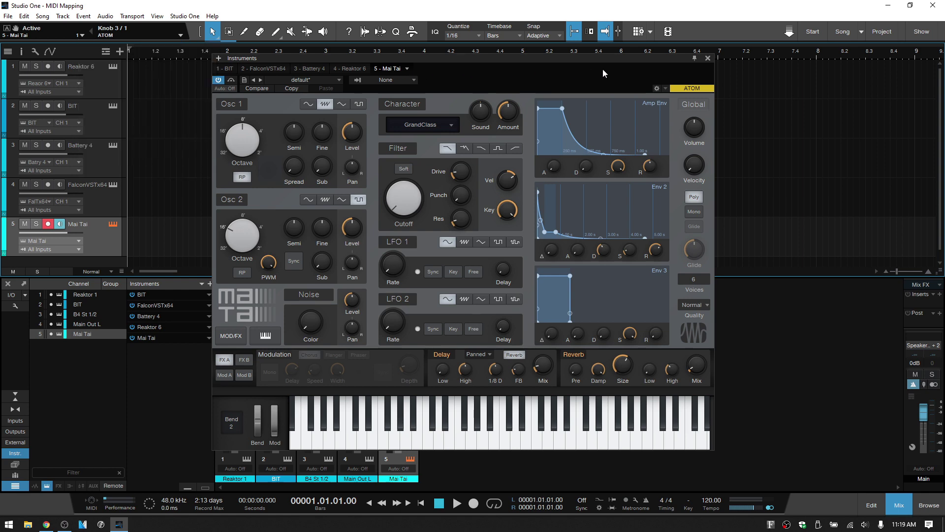
# - Close Mai Tai, hide the mixer, and show effect plug-ins in the Browser
pyautogui.click(707, 58)
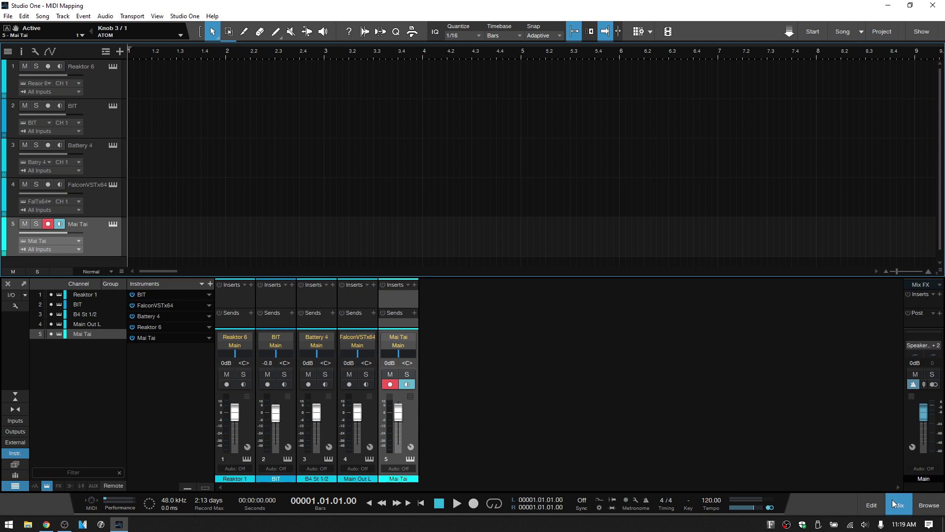
pyautogui.click(899, 505)
pyautogui.click(929, 505)
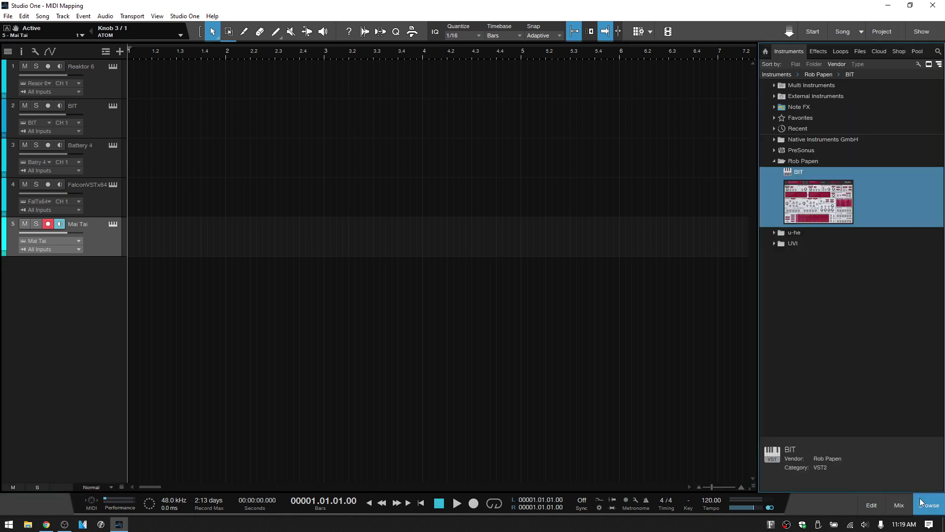
pyautogui.click(772, 162)
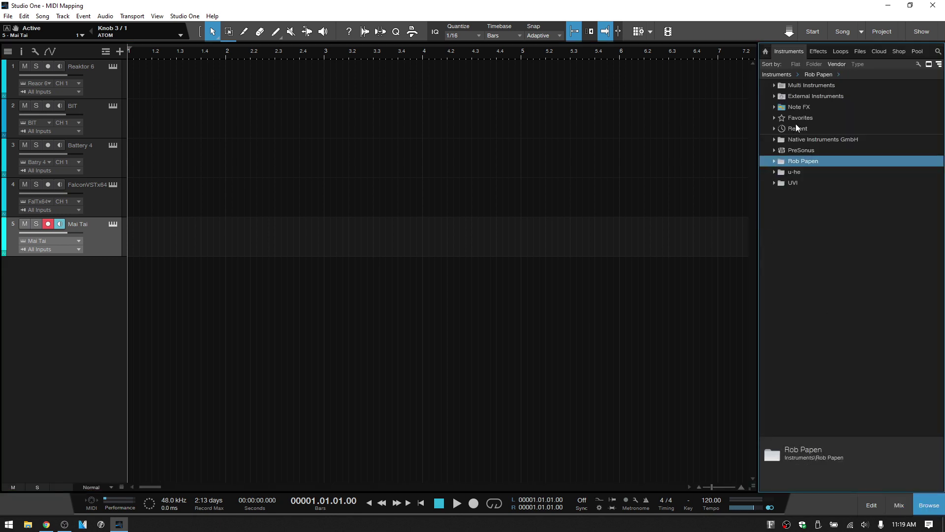
pyautogui.click(818, 52)
# - Insert SparkVerb on Reaktor 1 and assign its Room Size to ATOM Knob 1
pyautogui.moveTo(816, 194); pyautogui.dragTo(344, 87)
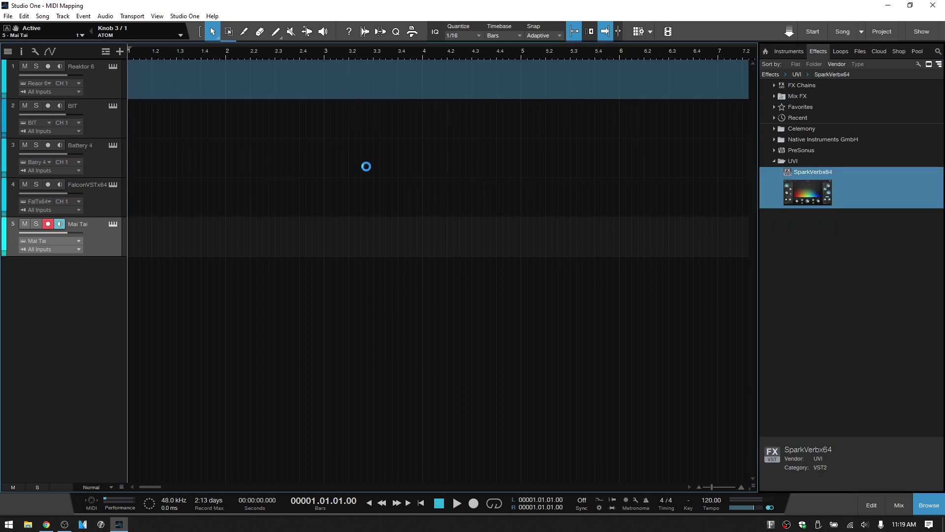
pyautogui.moveTo(458, 142); pyautogui.dragTo(419, 123)
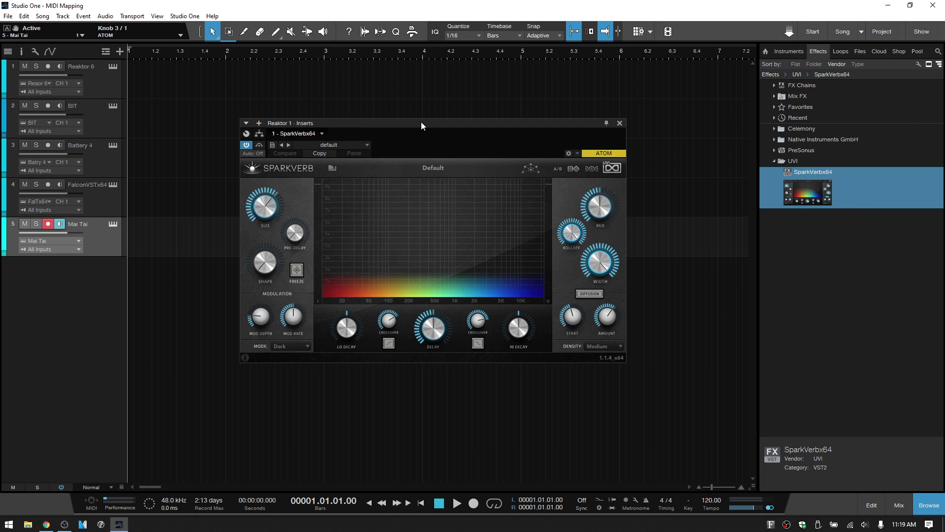
pyautogui.click(261, 209)
pyautogui.click(92, 32)
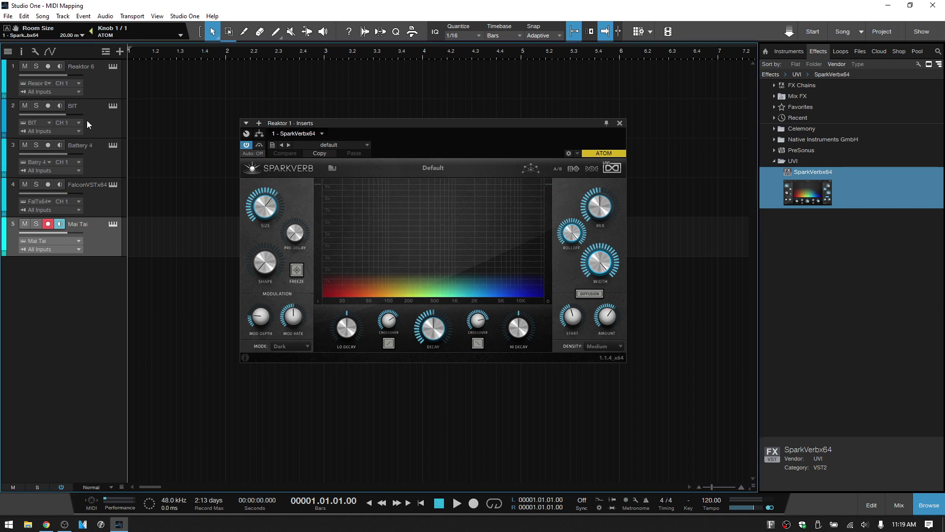